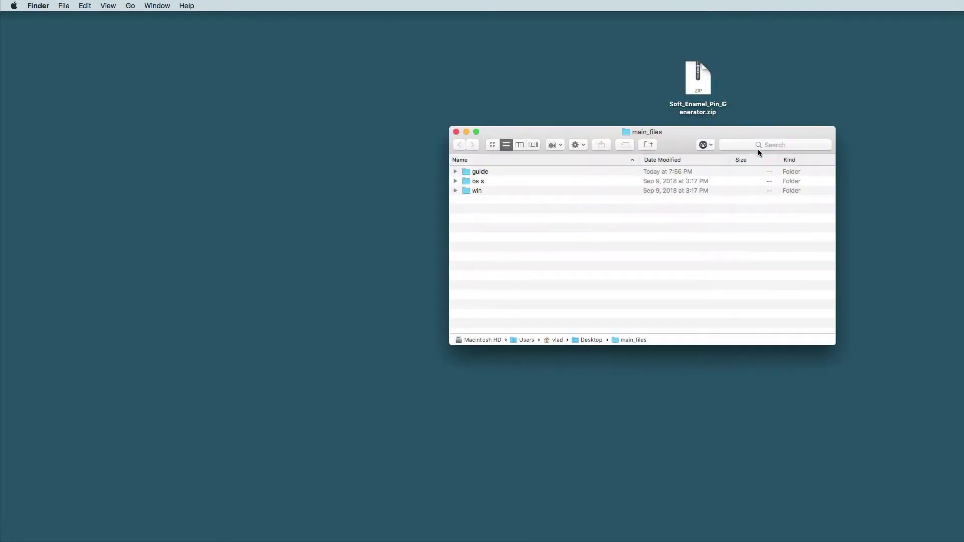
Expand guide, os x and win to reveal user-guide.pdf and the .pkg and .exe installers.
{"action": "left_click", "coordinate": [455, 171]}
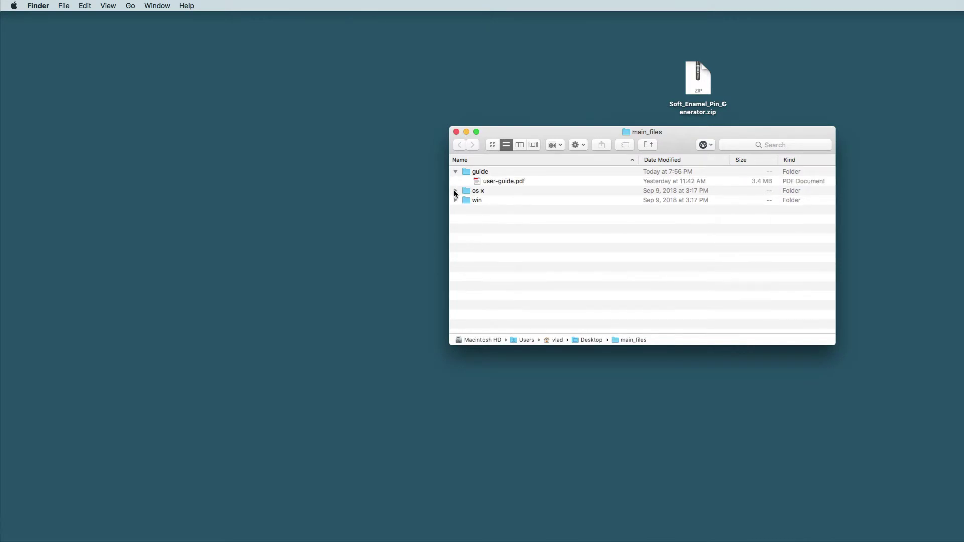
{"action": "left_click", "coordinate": [455, 190]}
{"action": "left_click", "coordinate": [456, 209]}
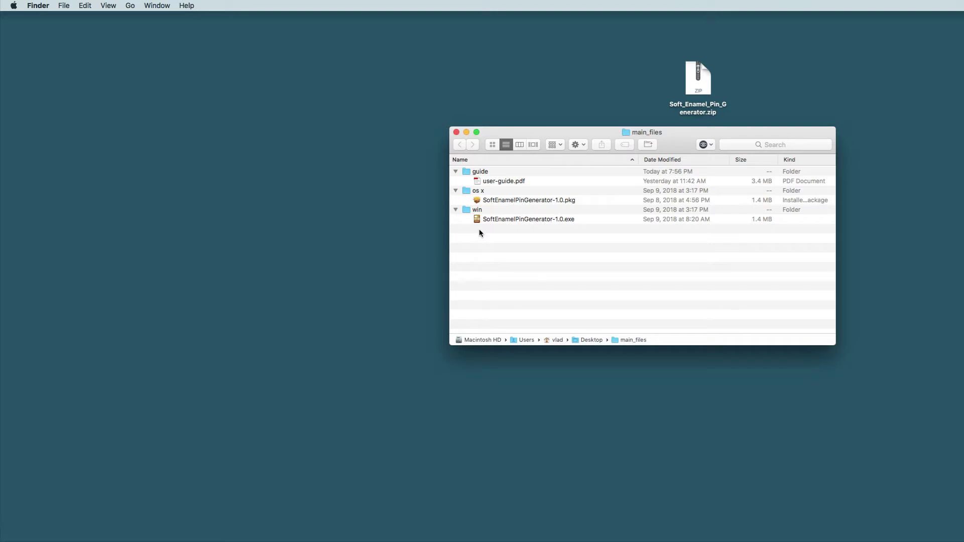
Launch the SoftEnamelPinGenerator-1.0.pkg installer and close the main_files folder window.
{"action": "left_click", "coordinate": [493, 202]}
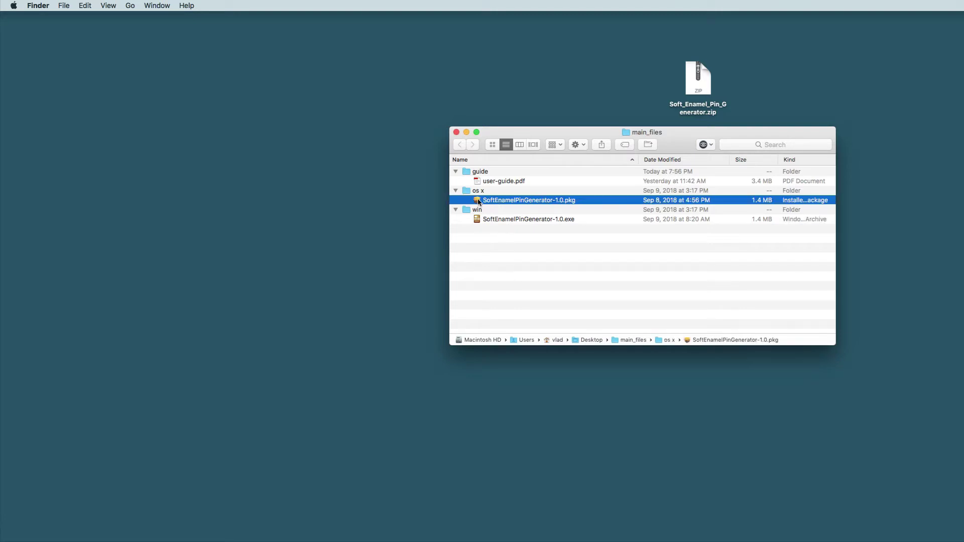
{"action": "double_click", "coordinate": [479, 201]}
{"action": "left_click", "coordinate": [456, 132]}
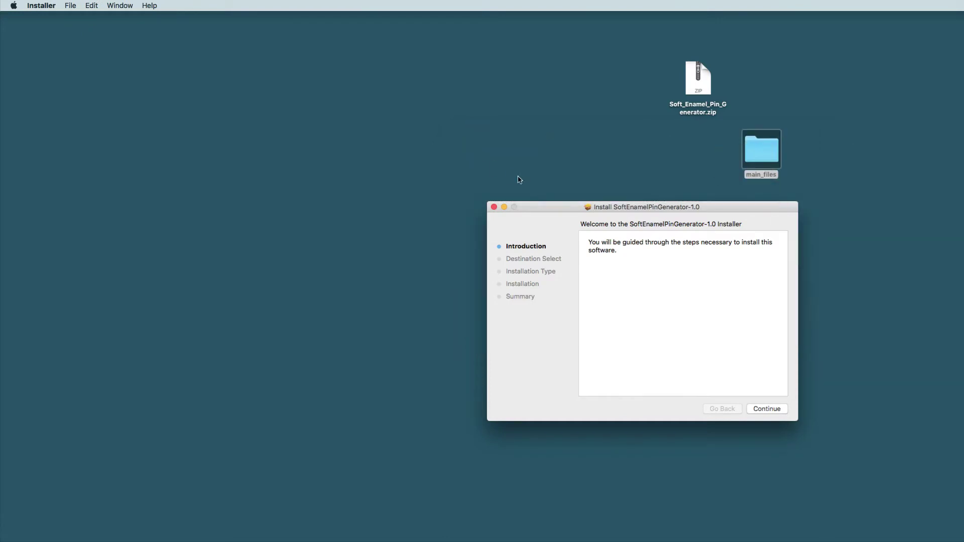
{"action": "left_click_drag", "start_coordinate": [559, 211], "coordinate": [436, 150]}
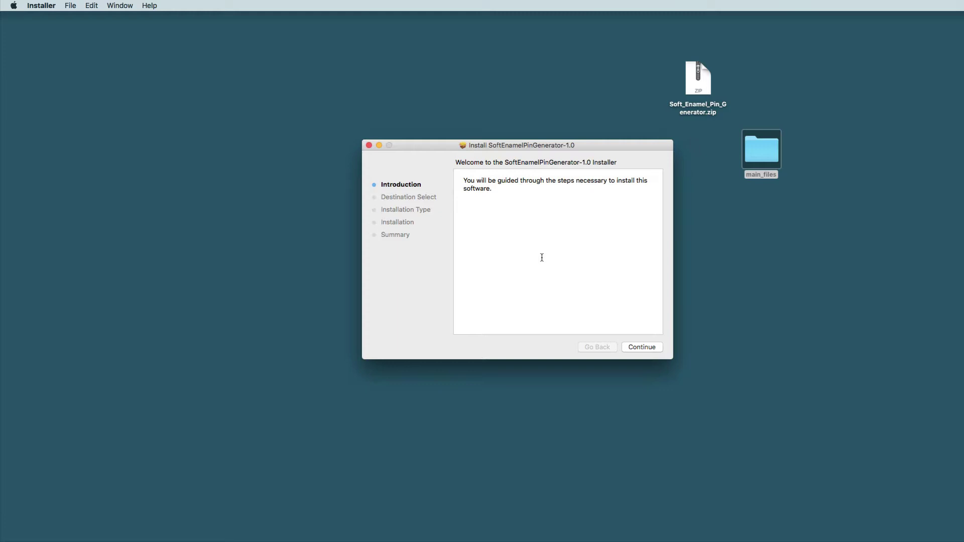
Install the plugin, authorising with the admin password, and close the finished installer.
{"action": "left_click", "coordinate": [647, 349]}
{"action": "left_click", "coordinate": [645, 348]}
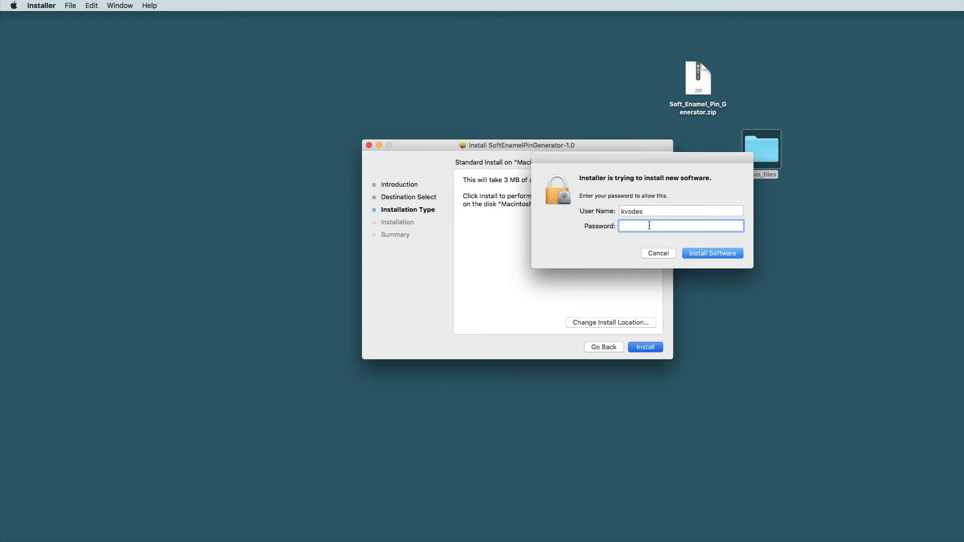
{"action": "type", "text": "••••••••••"}
{"action": "left_click", "coordinate": [708, 257]}
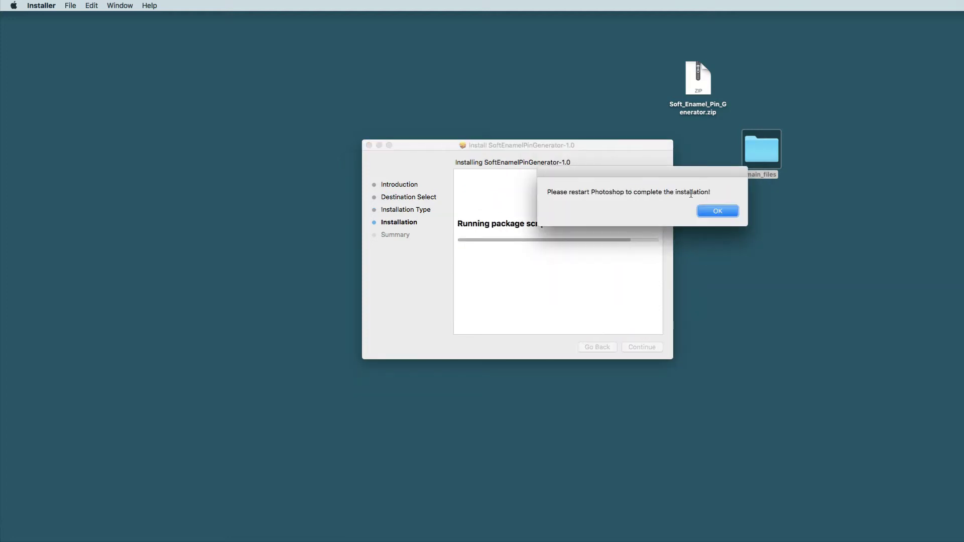
{"action": "left_click", "coordinate": [717, 212]}
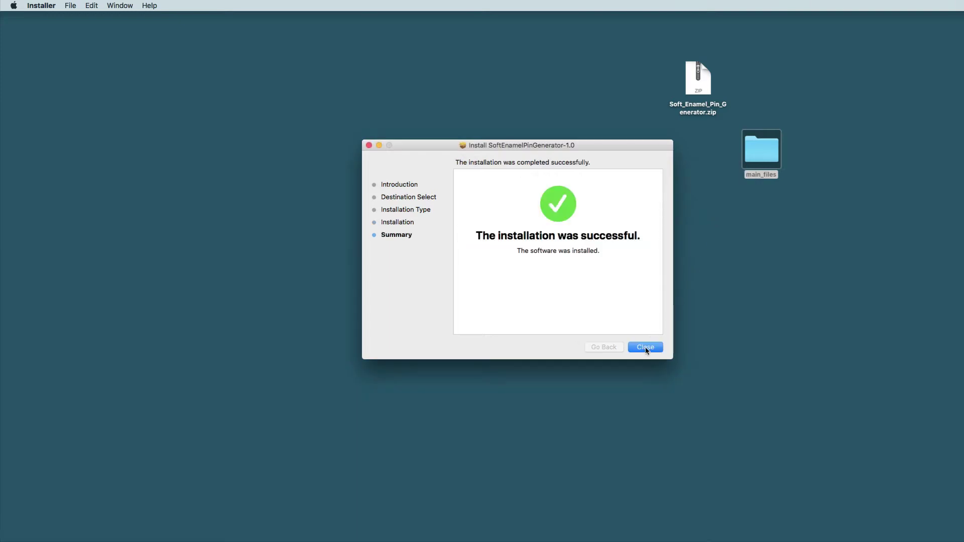
{"action": "left_click", "coordinate": [646, 348]}
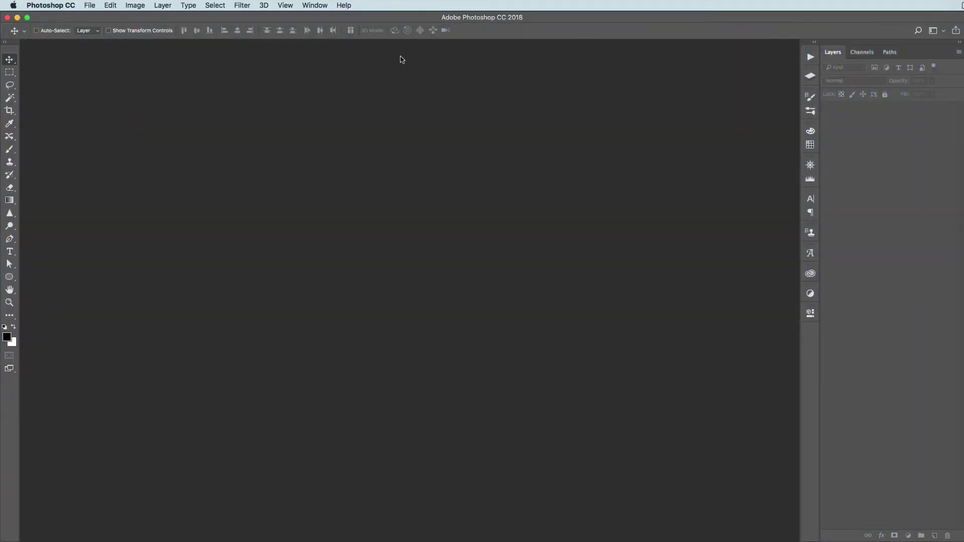
Open the Soft Enamel Pin Generator panel from Window > Extensions.
{"action": "left_click", "coordinate": [316, 7]}
{"action": "mouse_move", "coordinate": [337, 52]}
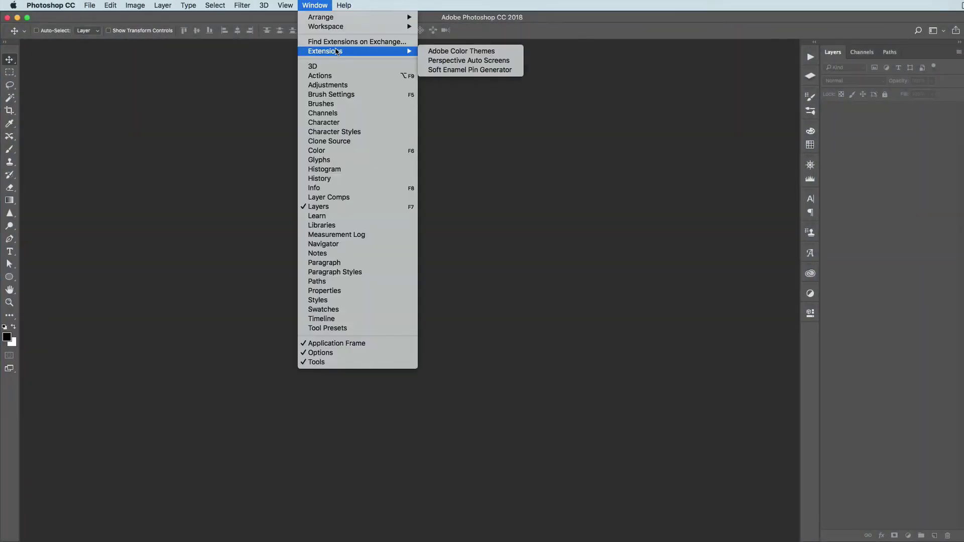
{"action": "left_click", "coordinate": [474, 71]}
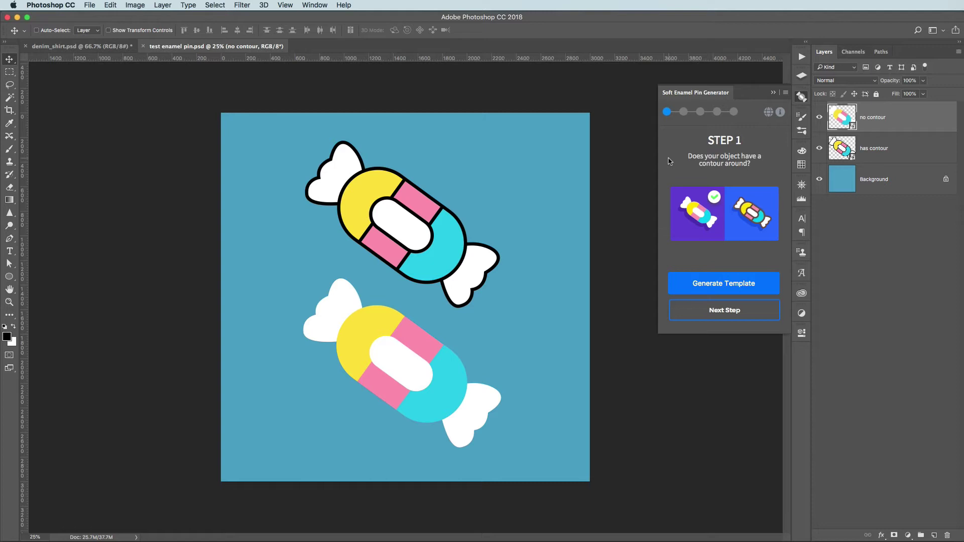
Generate the Untitled-1 template and drag the 'no contour' candy into it from test enamel pin.psd.
{"action": "left_click", "coordinate": [727, 283]}
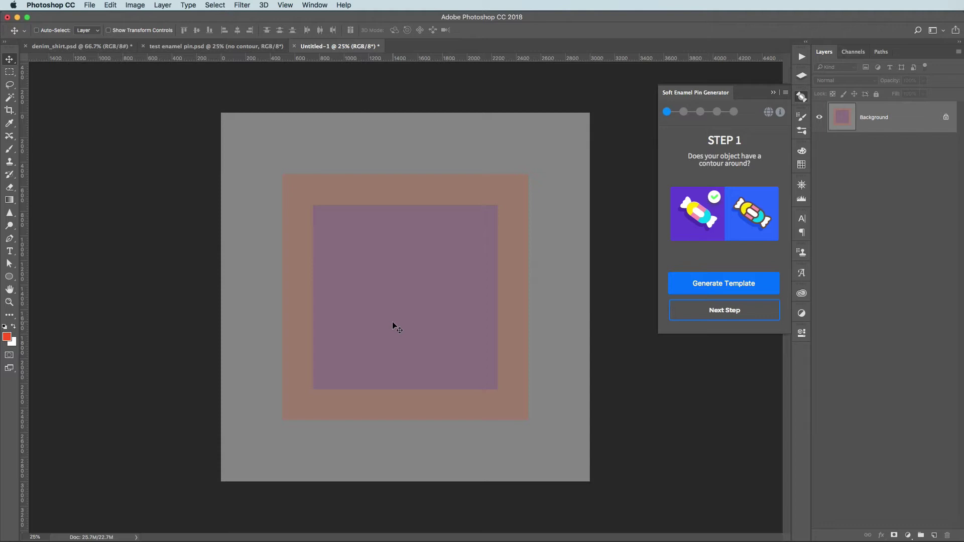
{"action": "left_click", "coordinate": [238, 50]}
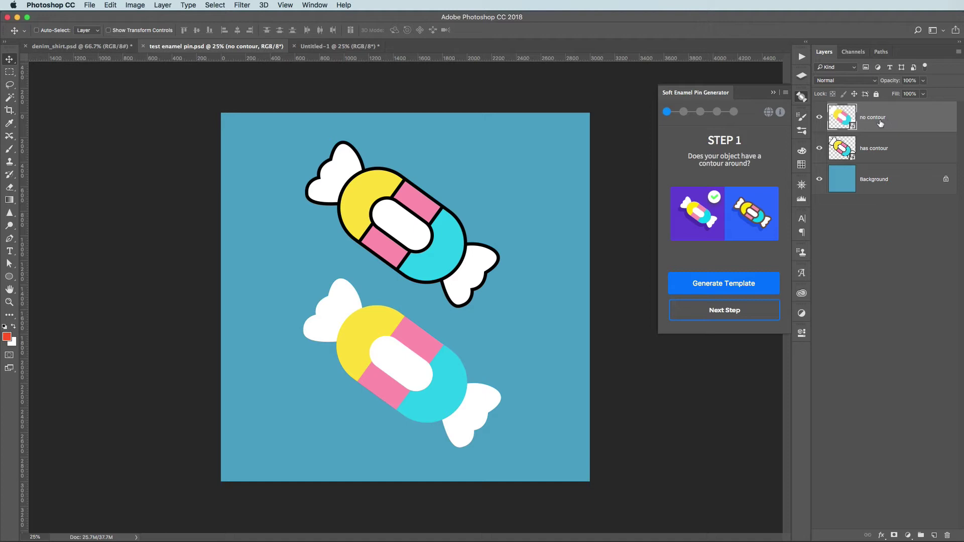
{"action": "left_click_drag", "start_coordinate": [392, 372], "coordinate": [424, 284]}
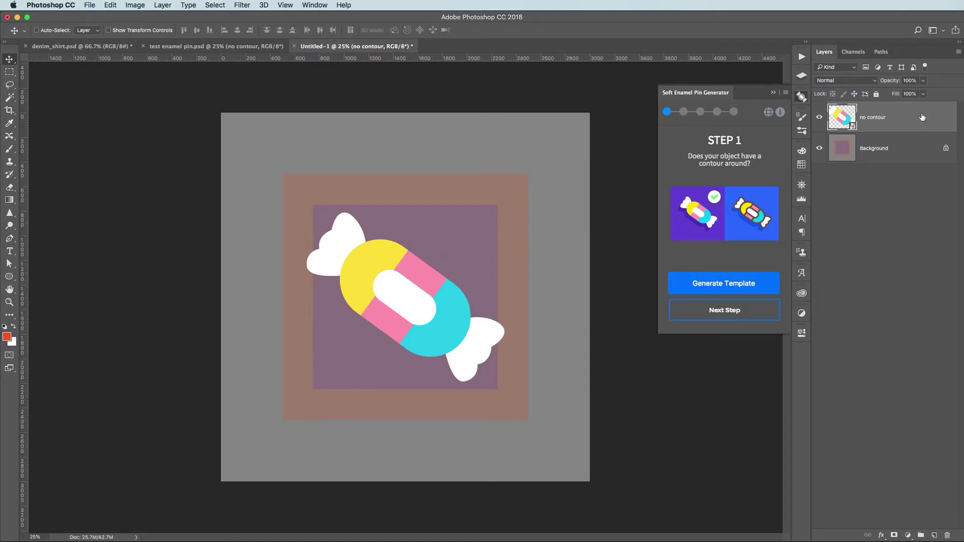
Advance past Steps 1 and 2 to build the scaffolding, origin and original image layers.
{"action": "left_click", "coordinate": [730, 311]}
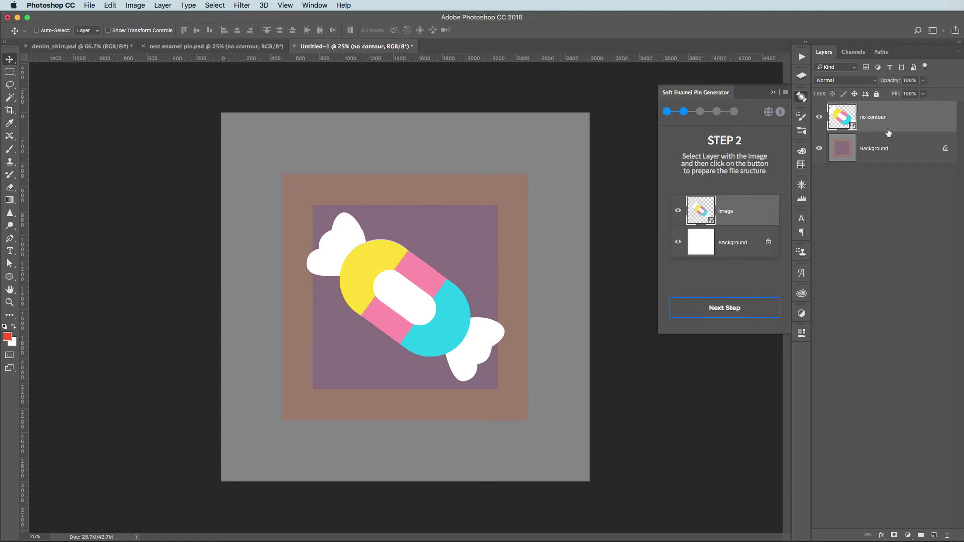
{"action": "left_click", "coordinate": [717, 310]}
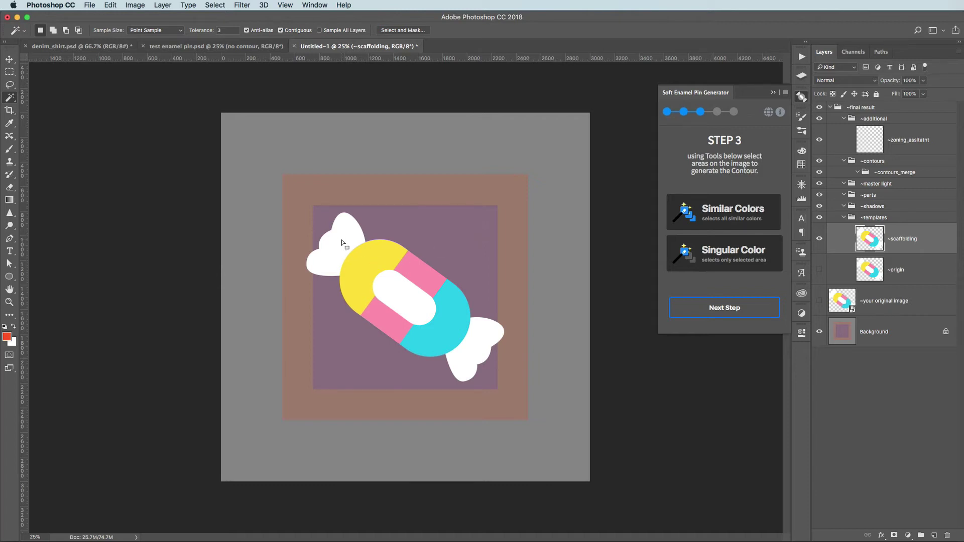
Magic-wand the white, both pink bands, cyan and yellow areas into separate contour regions.
{"action": "left_click", "coordinate": [359, 240]}
{"action": "left_click", "coordinate": [722, 201]}
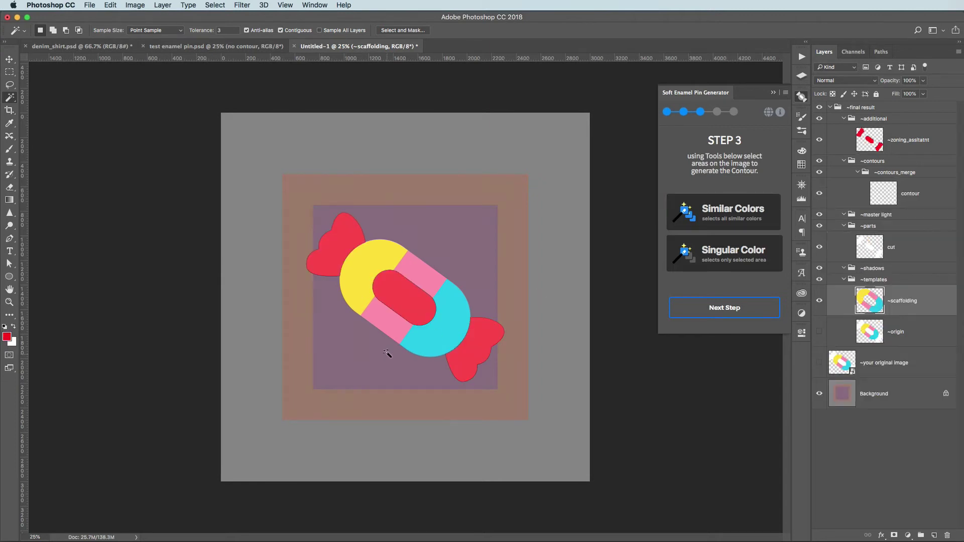
{"action": "left_click", "coordinate": [425, 278]}
{"action": "left_click", "coordinate": [392, 328], "text": "shift"}
{"action": "left_click", "coordinate": [740, 214]}
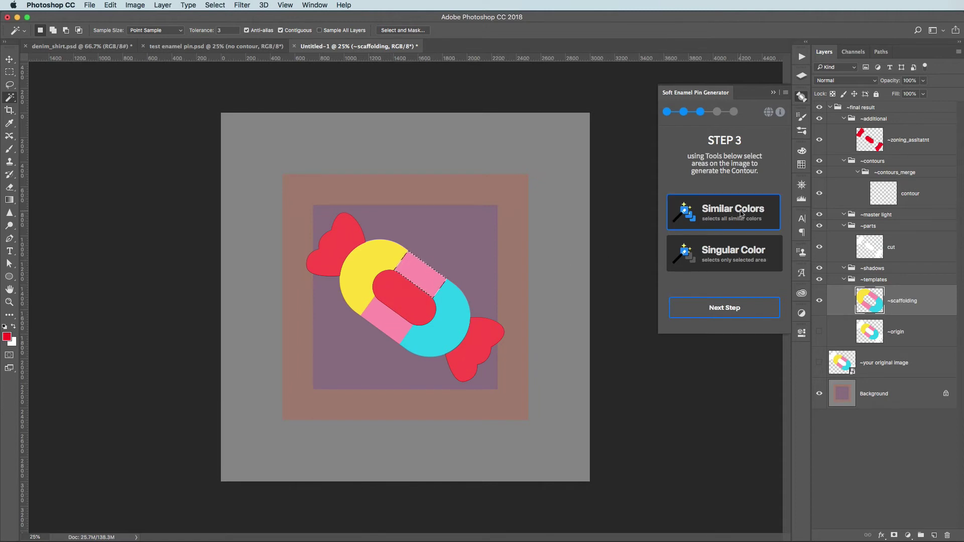
{"action": "left_click", "coordinate": [455, 328]}
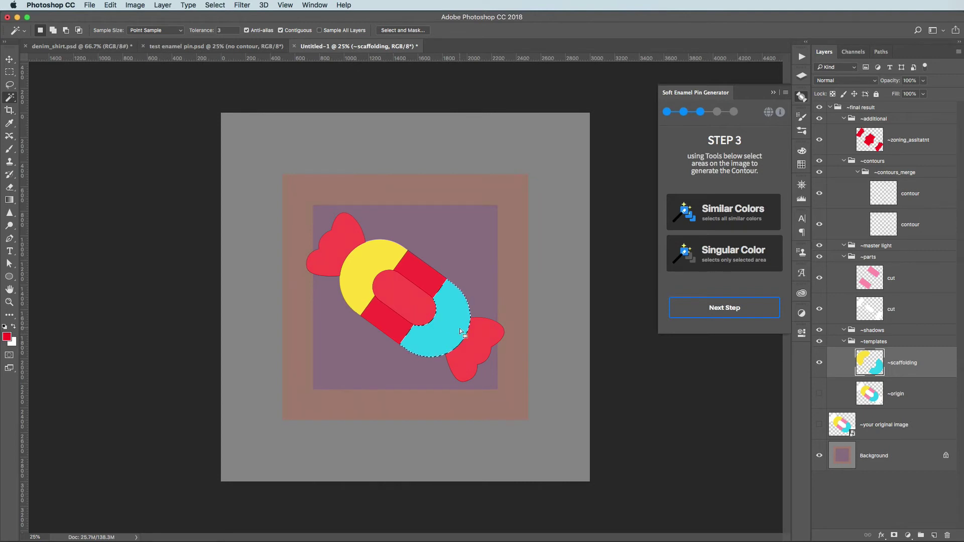
{"action": "left_click", "coordinate": [711, 258]}
{"action": "left_click", "coordinate": [369, 258]}
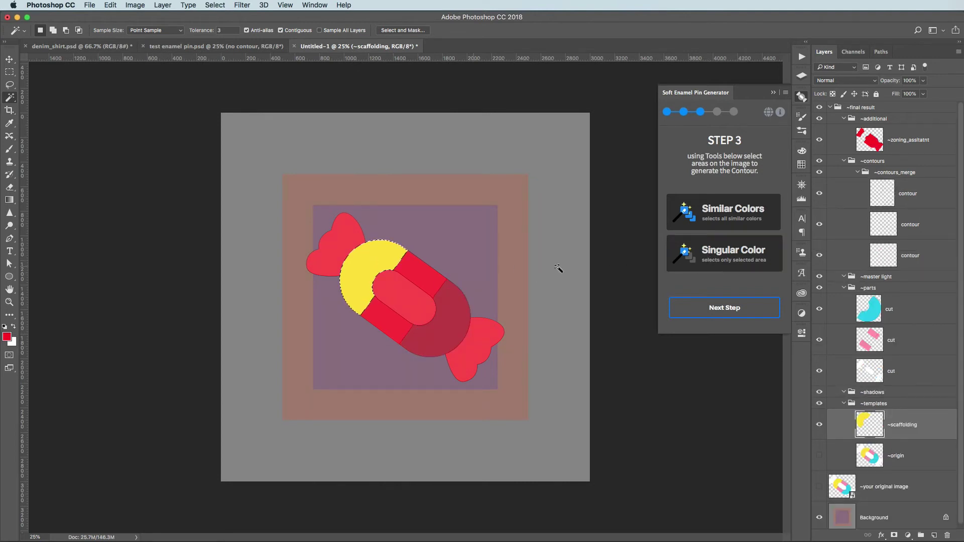
{"action": "left_click", "coordinate": [725, 260]}
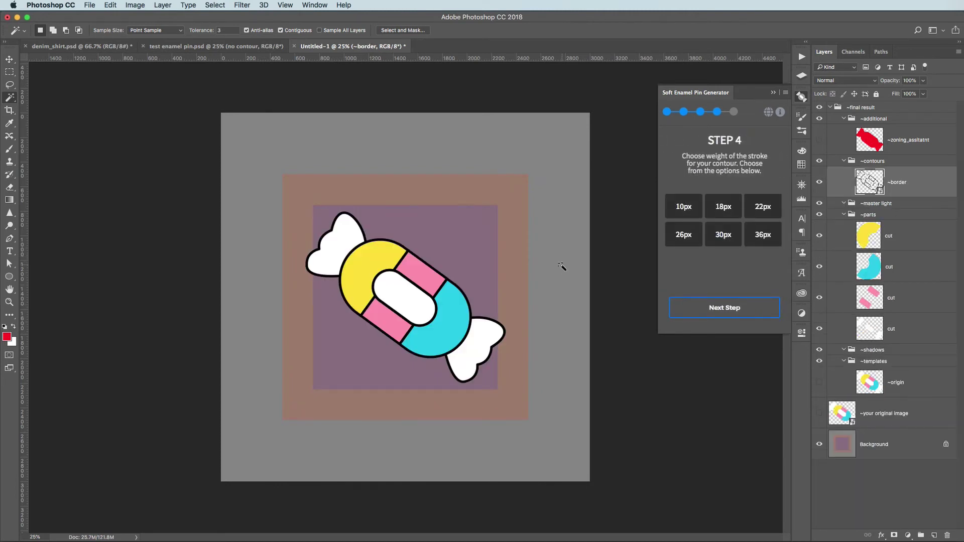
Try 30px and 36px contours, settle on an 18px stroke, and move to Step 5.
{"action": "left_click", "coordinate": [723, 233]}
{"action": "left_click", "coordinate": [770, 236]}
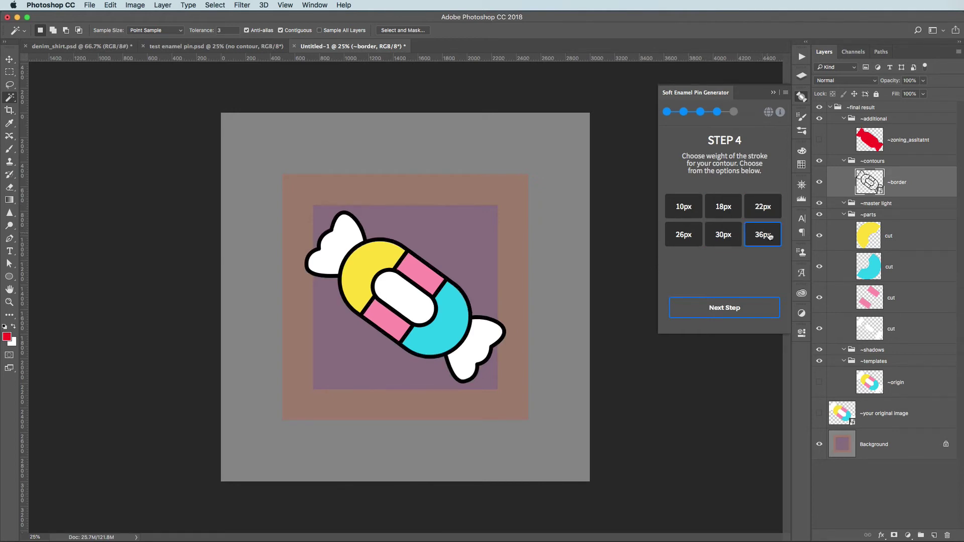
{"action": "left_click", "coordinate": [723, 206]}
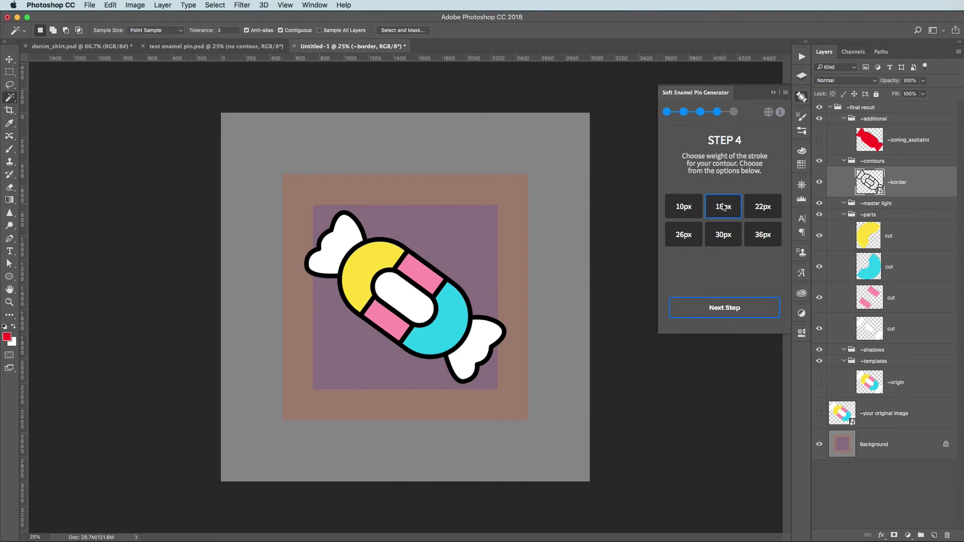
{"action": "left_click", "coordinate": [721, 312]}
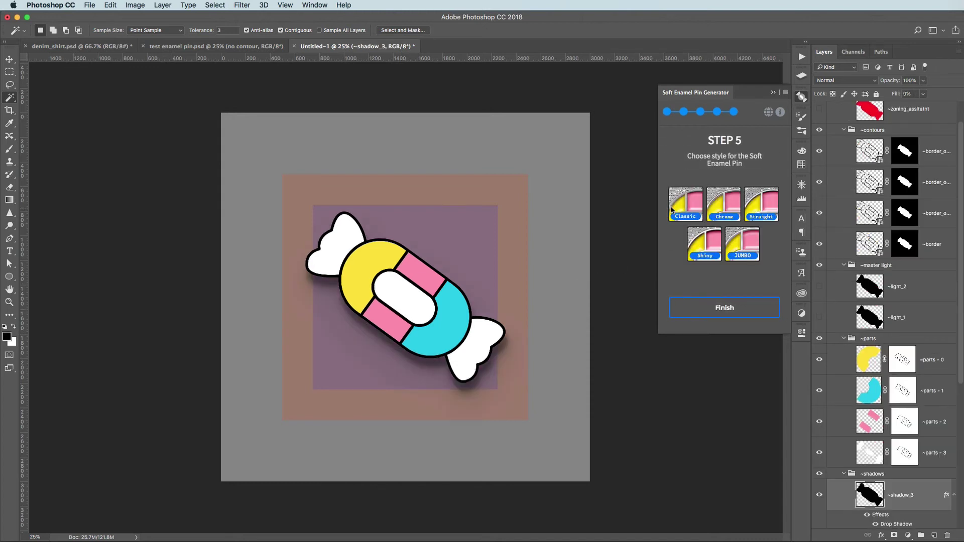
Preview Classic, Chrome, Straight and Shiny styles, choose JUMBO, and finish the first pin.
{"action": "left_click", "coordinate": [676, 209]}
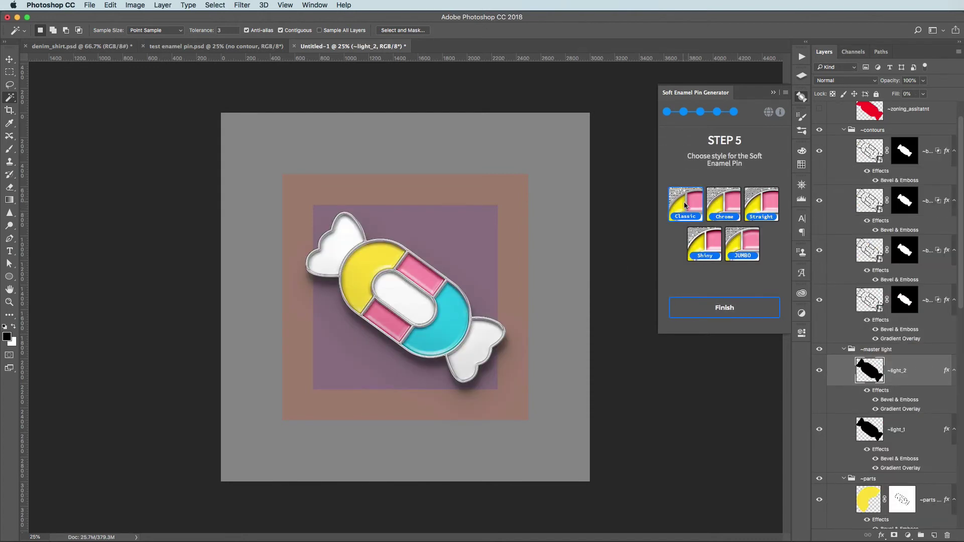
{"action": "left_click", "coordinate": [724, 205]}
{"action": "left_click", "coordinate": [761, 205]}
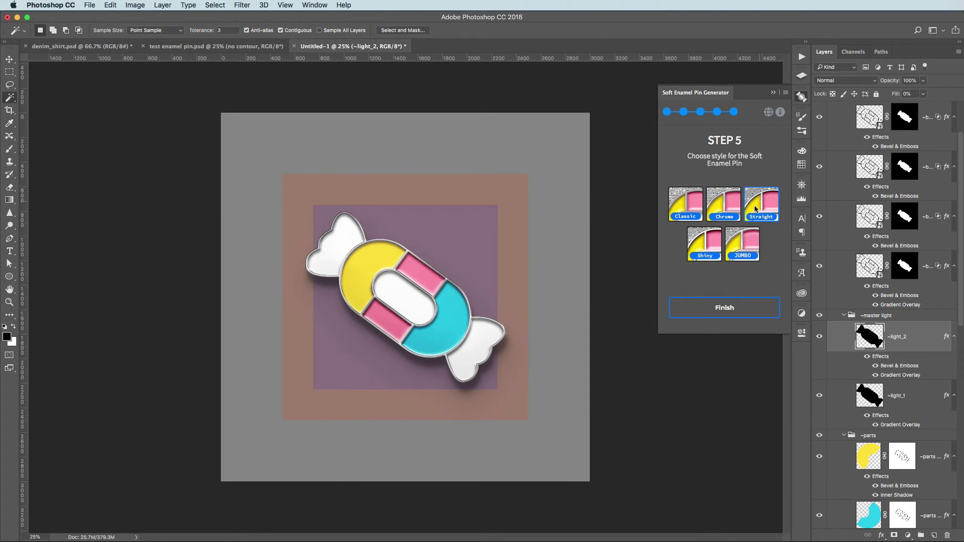
{"action": "left_click", "coordinate": [698, 243]}
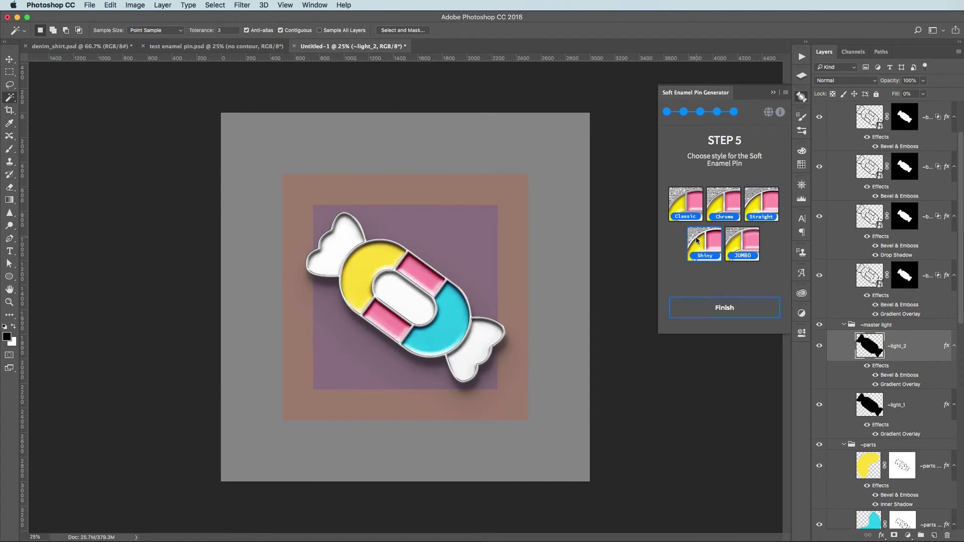
{"action": "left_click", "coordinate": [739, 244]}
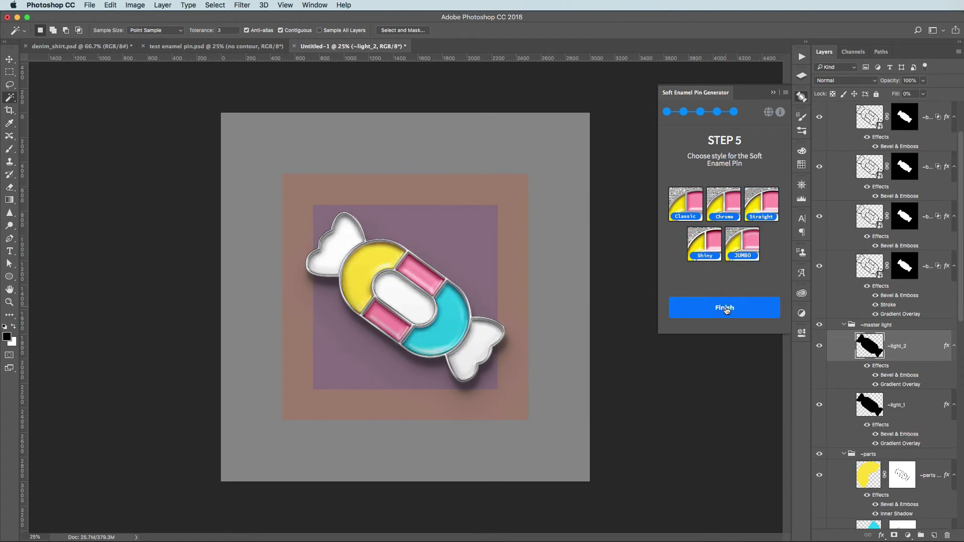
{"action": "left_click", "coordinate": [726, 308]}
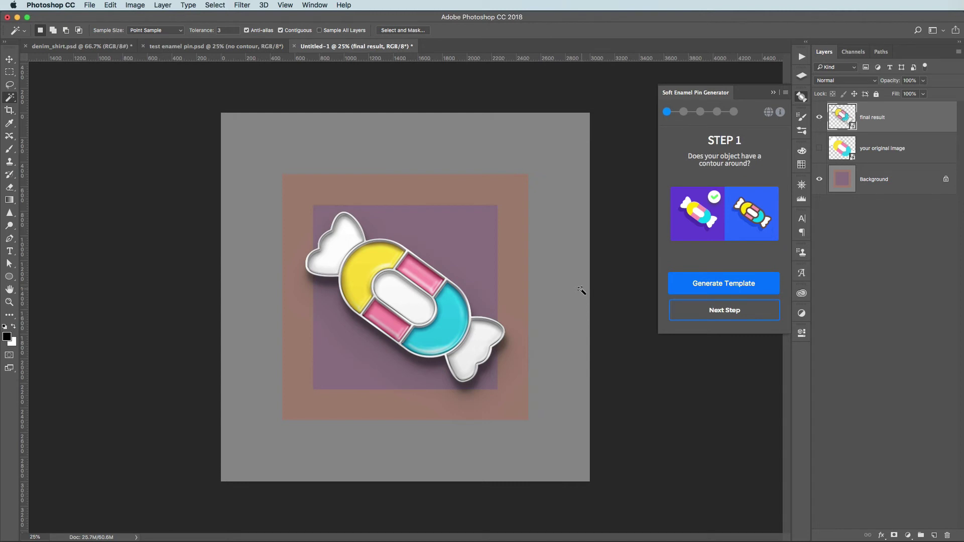
Create Untitled-2, move the 'has contour' candy layer into it, and mark it as already contoured.
{"action": "left_click", "coordinate": [186, 48]}
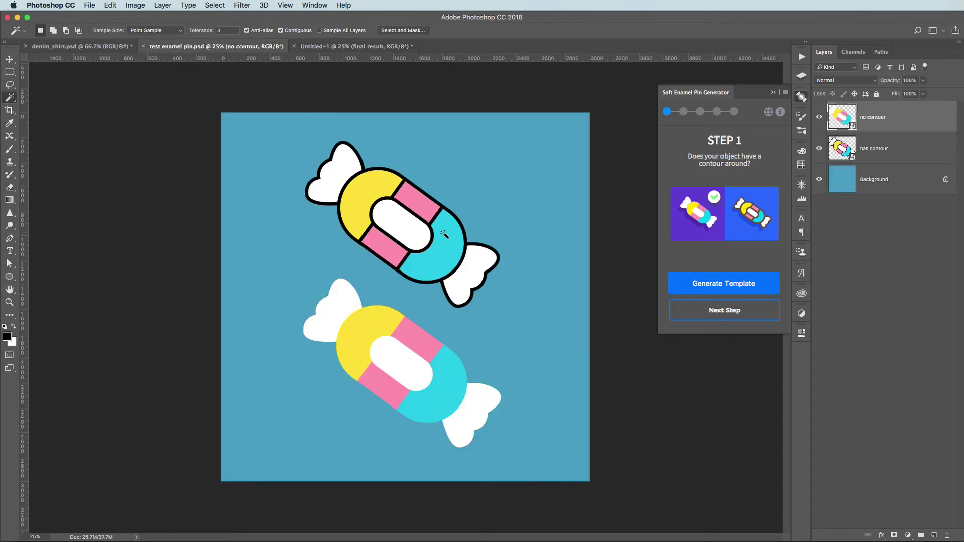
{"action": "left_click", "coordinate": [726, 284]}
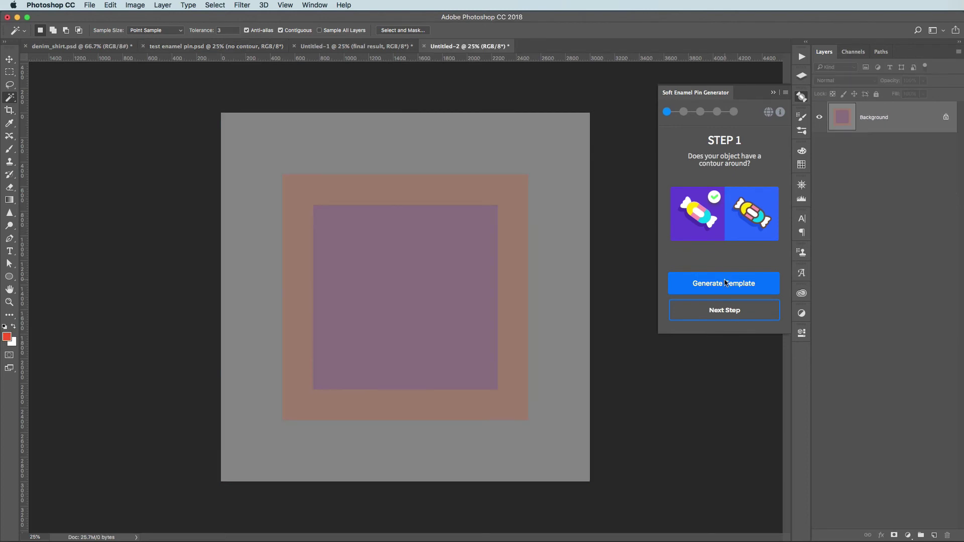
{"action": "left_click", "coordinate": [201, 47]}
{"action": "left_click", "coordinate": [10, 60]}
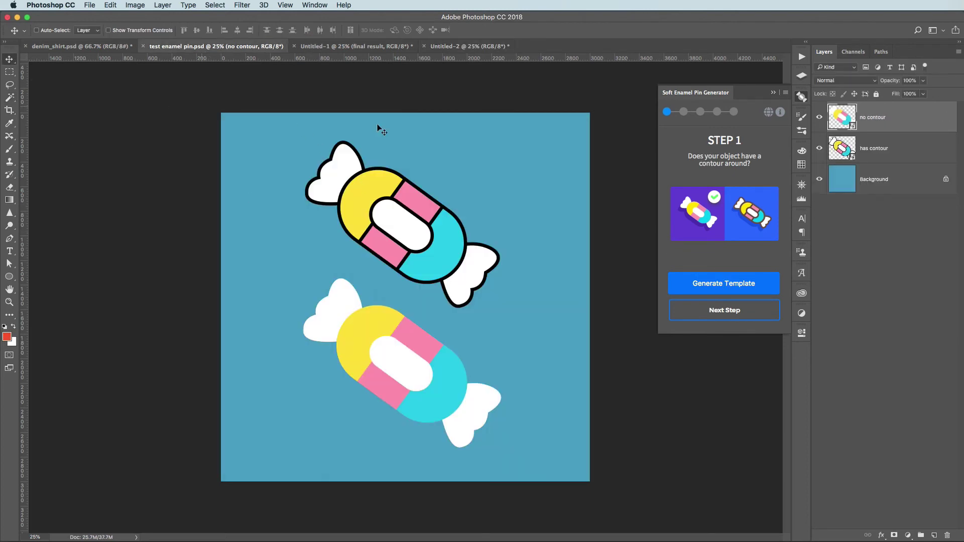
{"action": "left_click", "coordinate": [891, 148]}
{"action": "left_click_drag", "start_coordinate": [382, 232], "coordinate": [422, 291]}
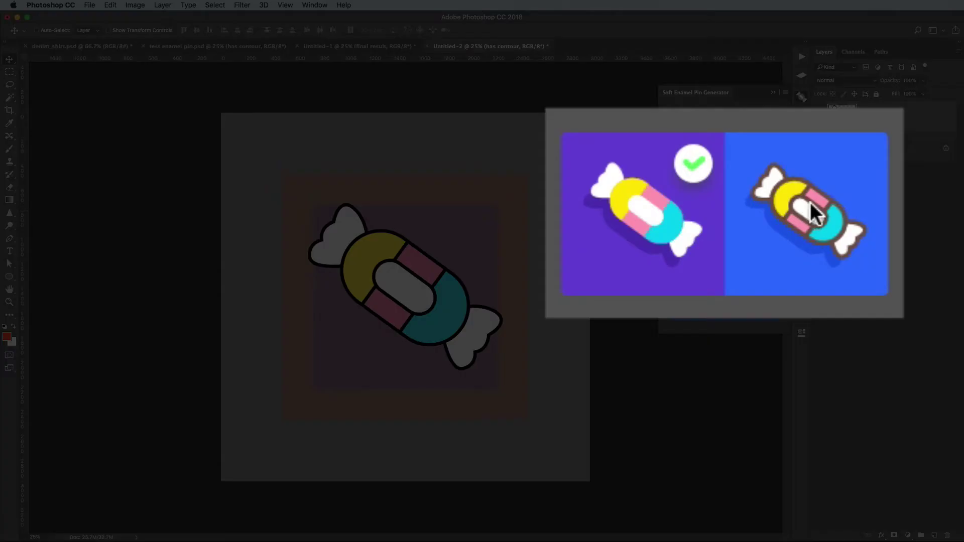
{"action": "left_click", "coordinate": [753, 201]}
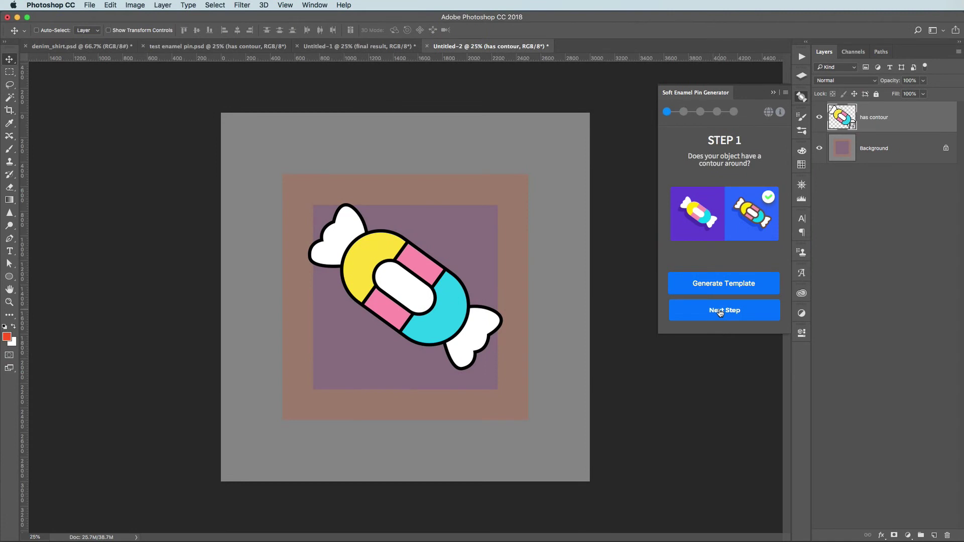
{"action": "left_click", "coordinate": [720, 311]}
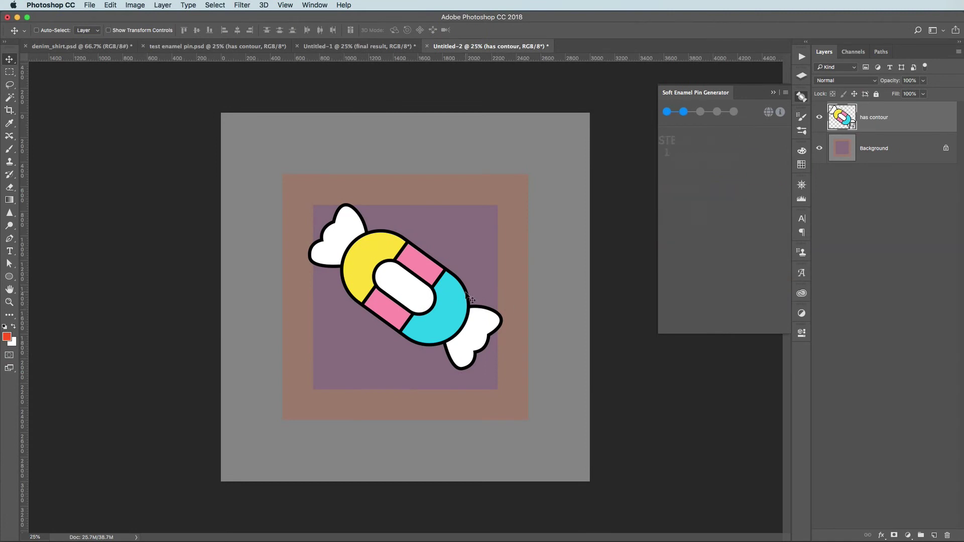
Go to Step 3, zoom in, and separate the black outline and all white parts into layers.
{"action": "left_click", "coordinate": [726, 312]}
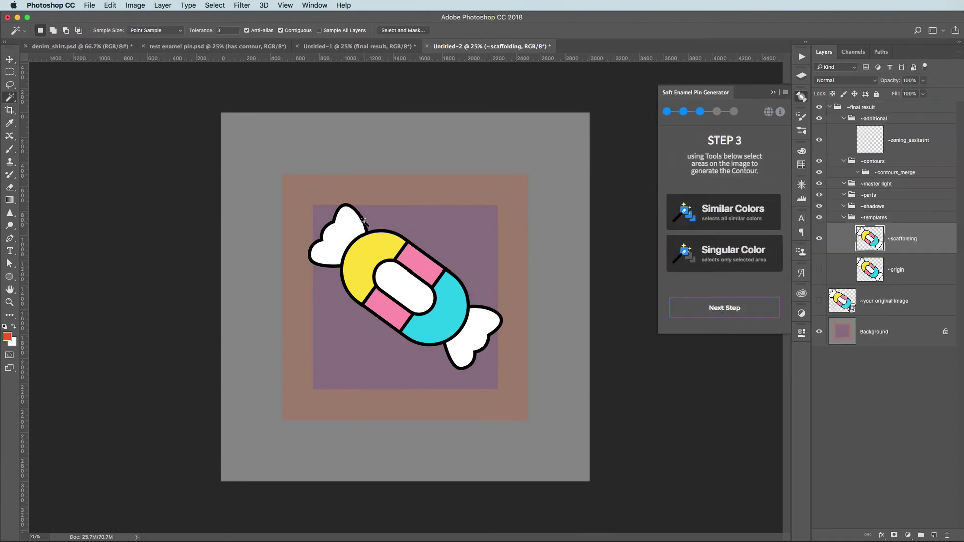
{"action": "key", "text": "super+equal"}
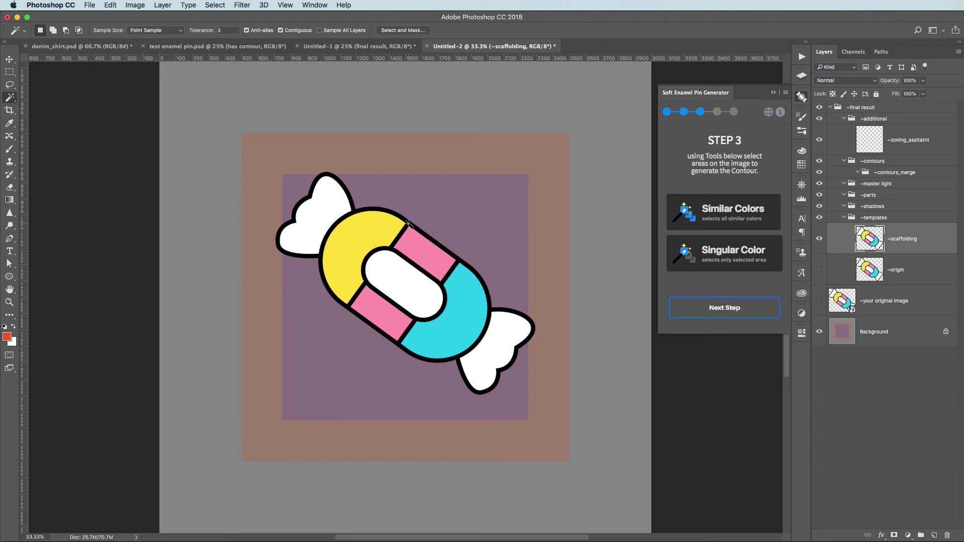
{"action": "left_click", "coordinate": [408, 224]}
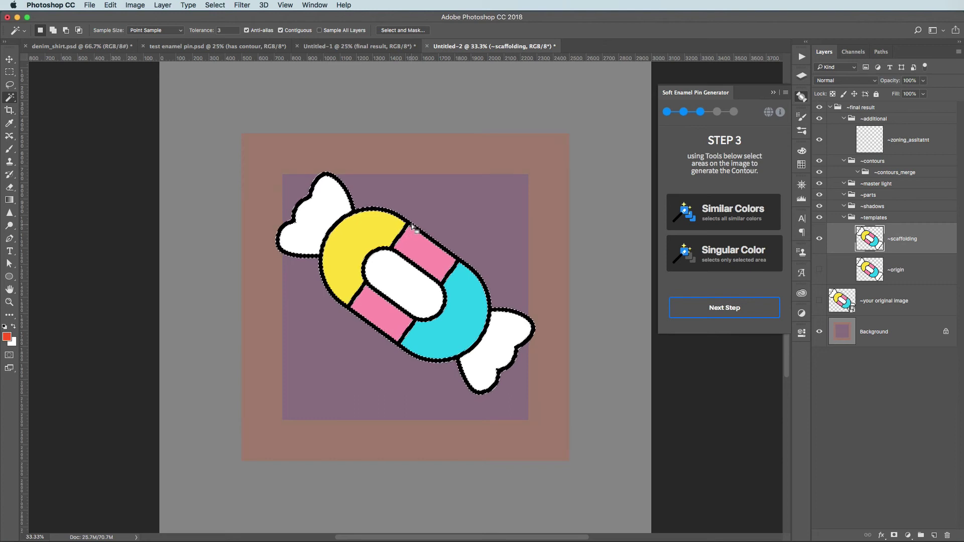
{"action": "left_click", "coordinate": [720, 217]}
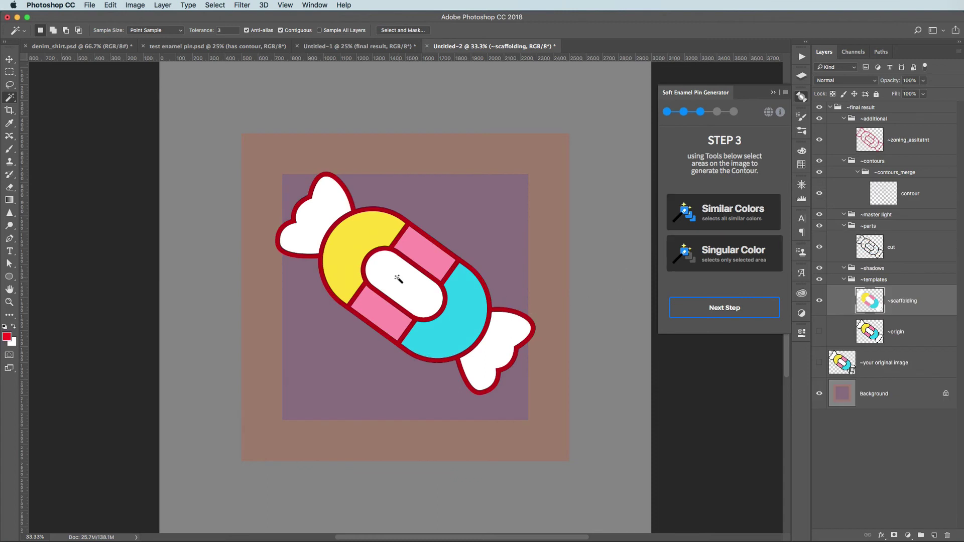
{"action": "left_click", "coordinate": [398, 279]}
{"action": "left_click", "coordinate": [721, 217]}
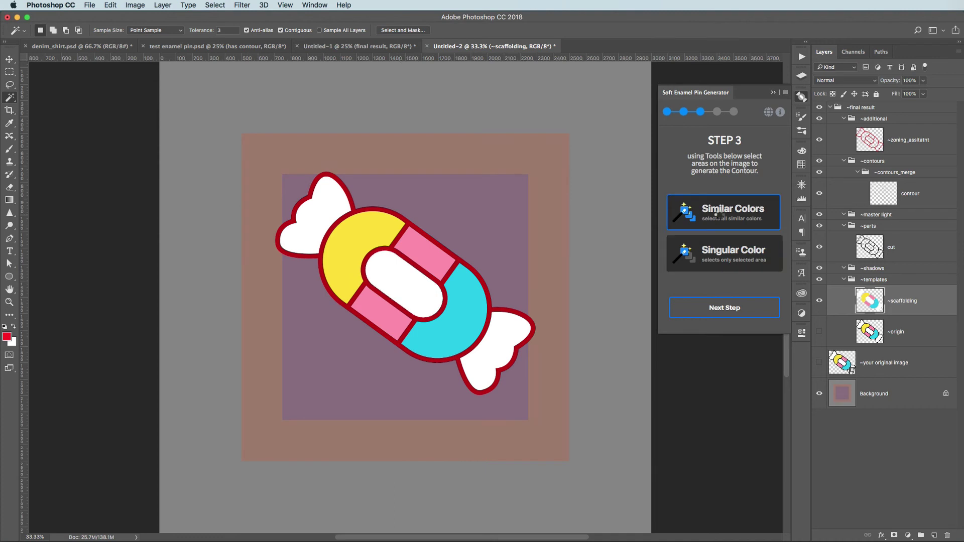
Separate the yellow, cyan and all pink parts into their own layers, reaching Step 4.
{"action": "left_click", "coordinate": [371, 233]}
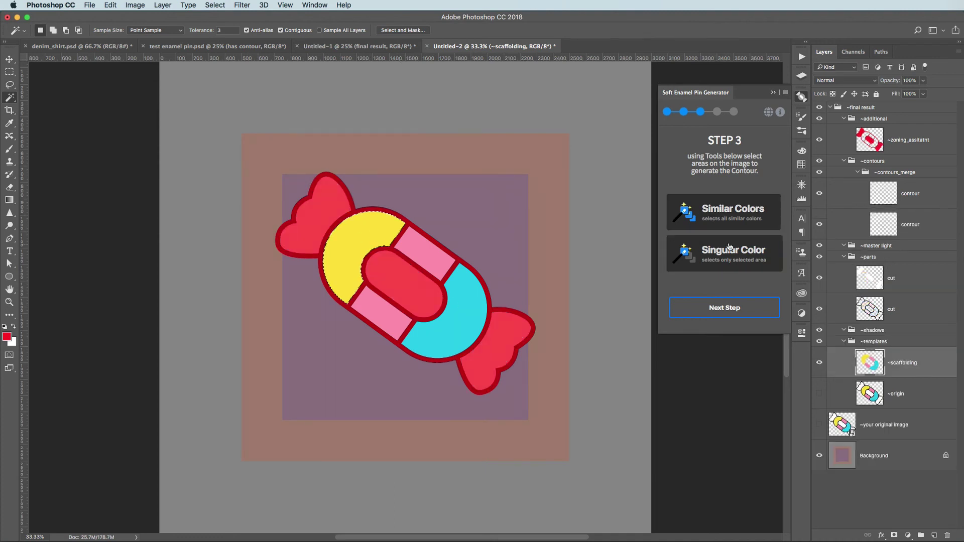
{"action": "left_click", "coordinate": [736, 258]}
{"action": "left_click", "coordinate": [484, 325]}
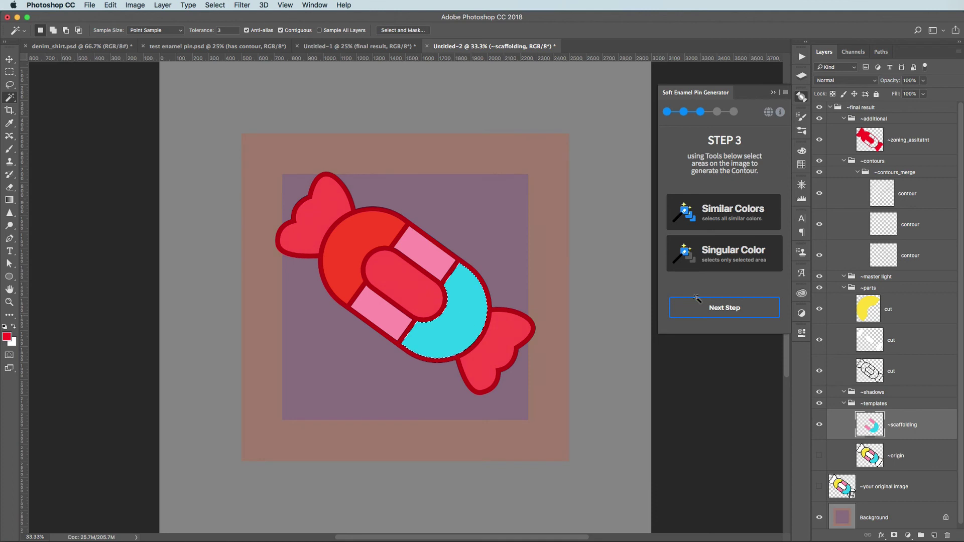
{"action": "left_click", "coordinate": [738, 255]}
{"action": "left_click", "coordinate": [436, 263]}
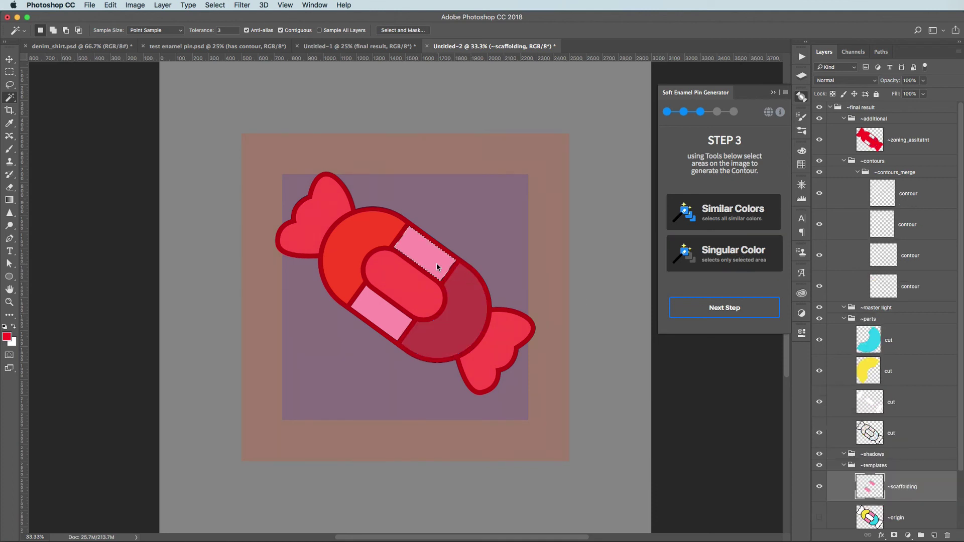
{"action": "left_click", "coordinate": [717, 217]}
{"action": "left_click", "coordinate": [727, 308]}
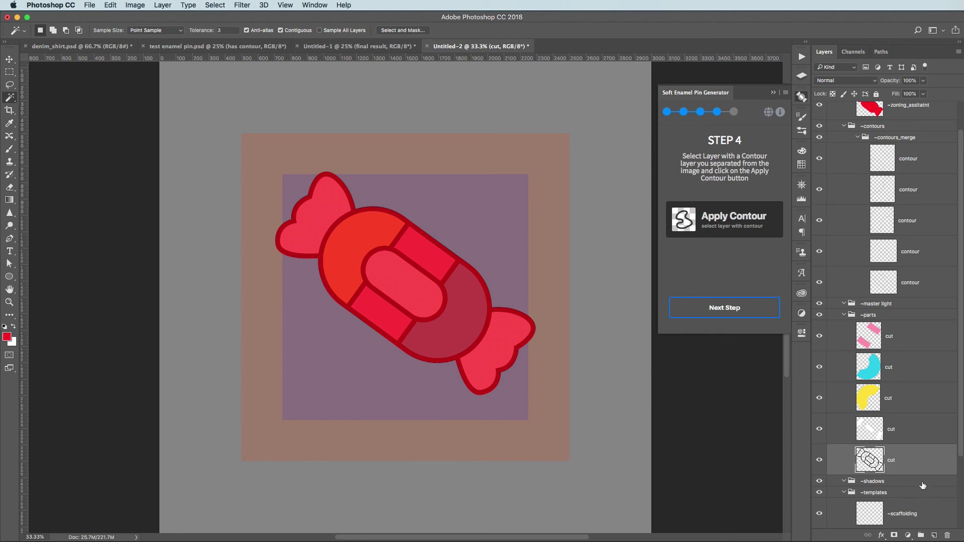
Apply Contour to the bottom cut outline layer to form the border, then advance to Step 5.
{"action": "left_click", "coordinate": [915, 437]}
{"action": "left_click", "coordinate": [916, 461]}
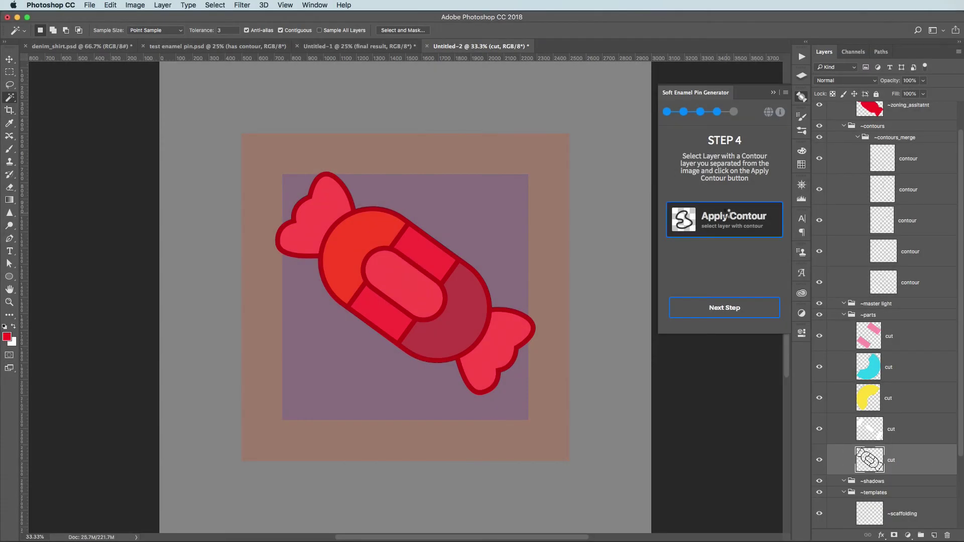
{"action": "left_click", "coordinate": [728, 216]}
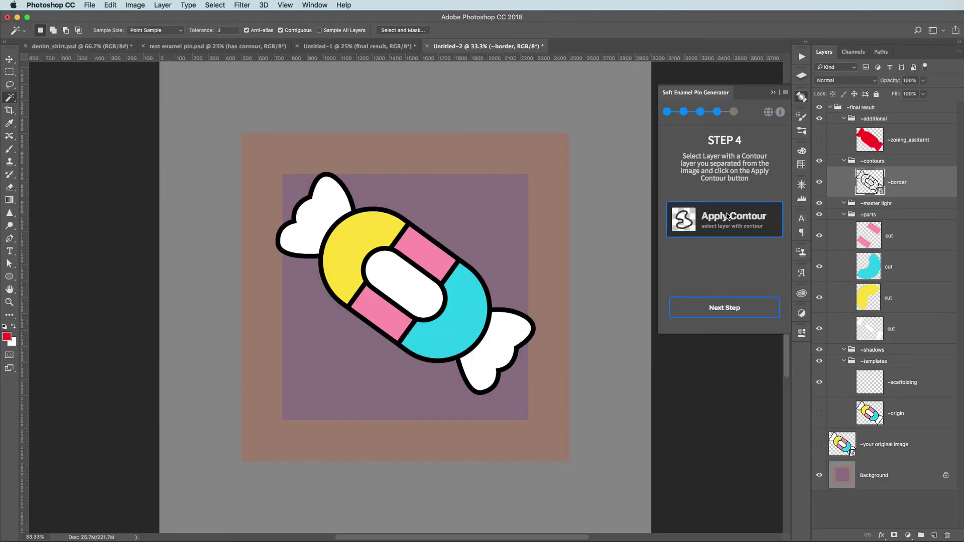
{"action": "left_click", "coordinate": [726, 309]}
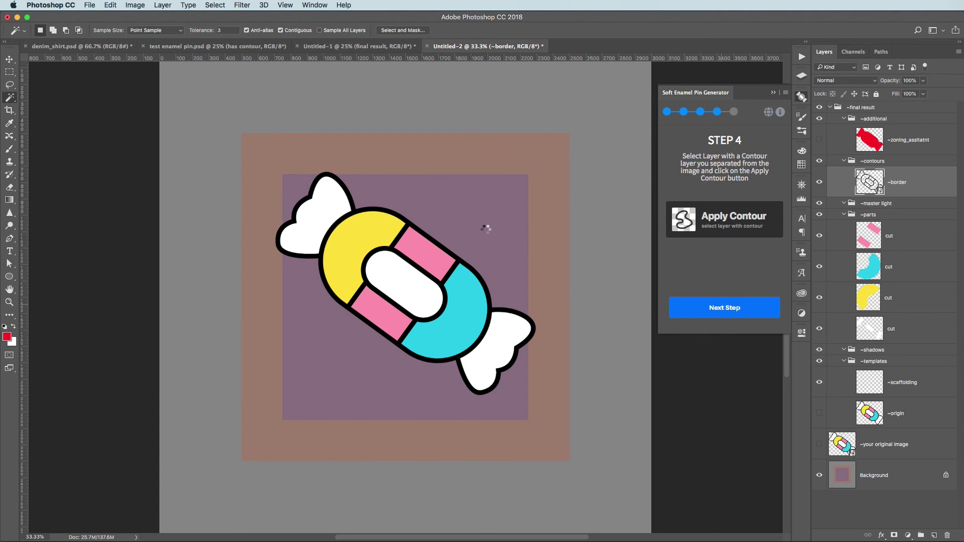
Choose the JUMBO pin style after trying Classic, Straight and Shiny, finish the merge, and close the generator.
{"action": "left_click", "coordinate": [696, 210]}
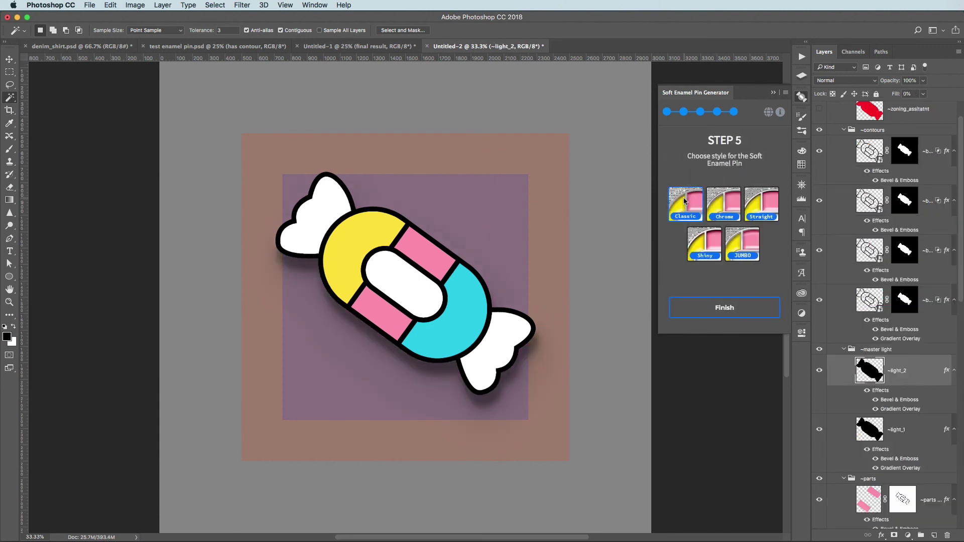
{"action": "left_click", "coordinate": [768, 209]}
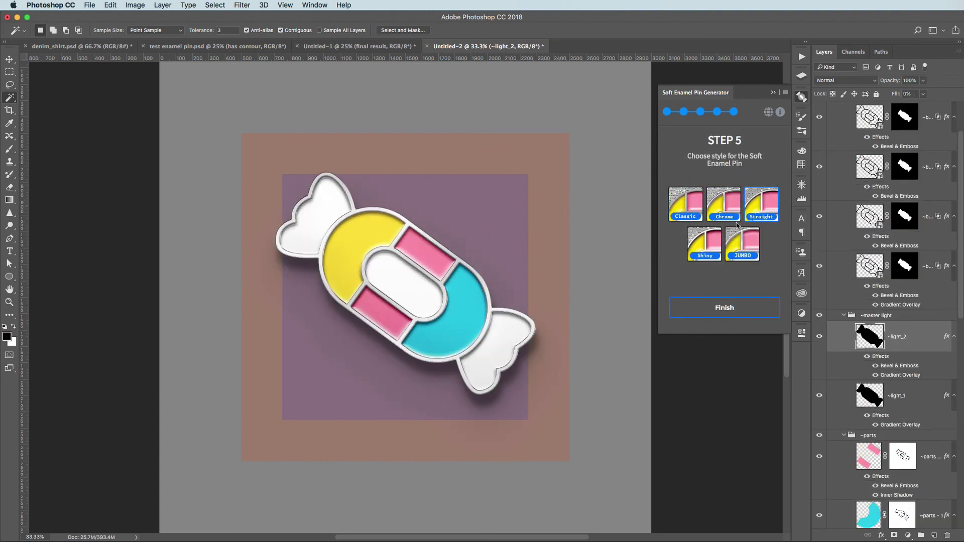
{"action": "left_click", "coordinate": [705, 244]}
{"action": "left_click", "coordinate": [753, 246]}
{"action": "left_click", "coordinate": [725, 309]}
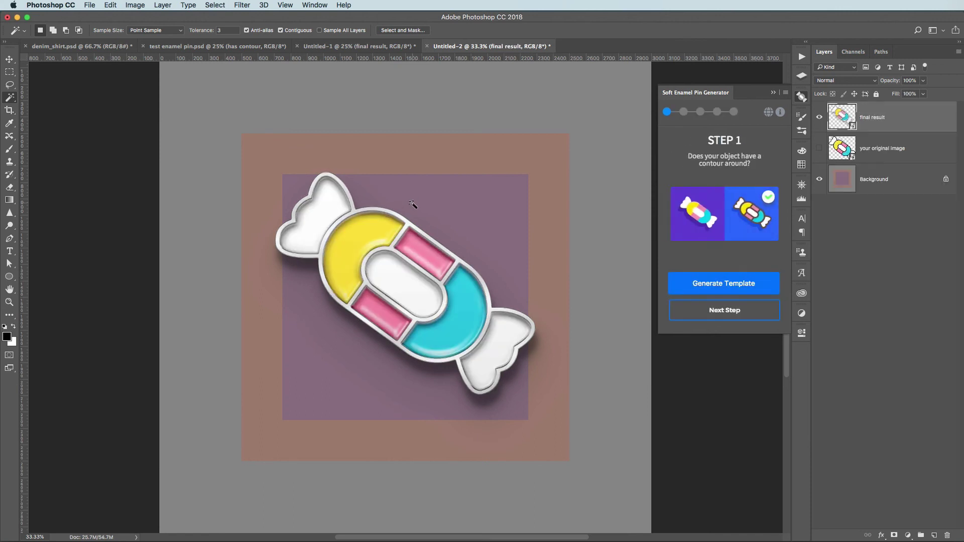
{"action": "left_click", "coordinate": [802, 97]}
Drag the final result pin layer into the denim_shirt.psd document.
{"action": "left_click", "coordinate": [9, 59]}
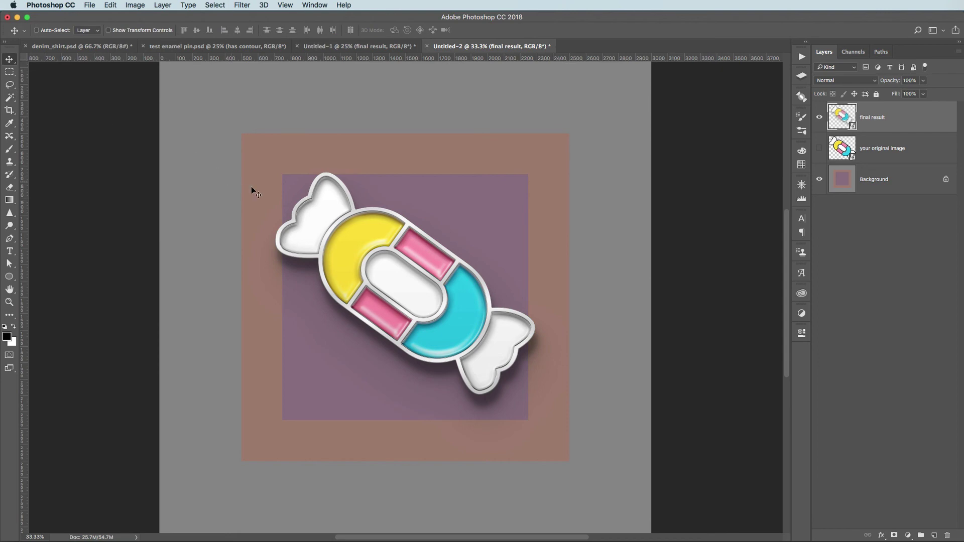
{"action": "left_click_drag", "start_coordinate": [401, 240], "coordinate": [66, 15]}
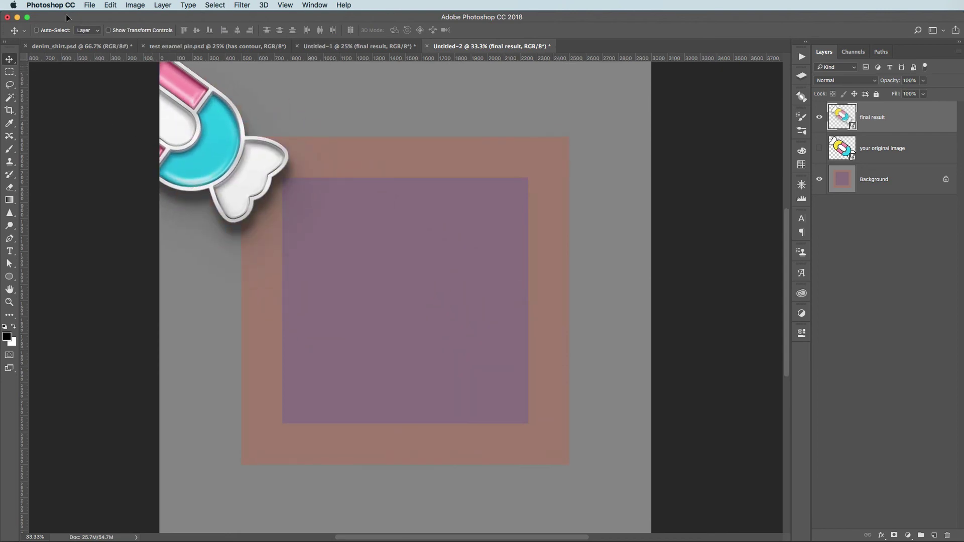
{"action": "left_click", "coordinate": [93, 48]}
{"action": "left_click_drag", "start_coordinate": [363, 265], "coordinate": [372, 267]}
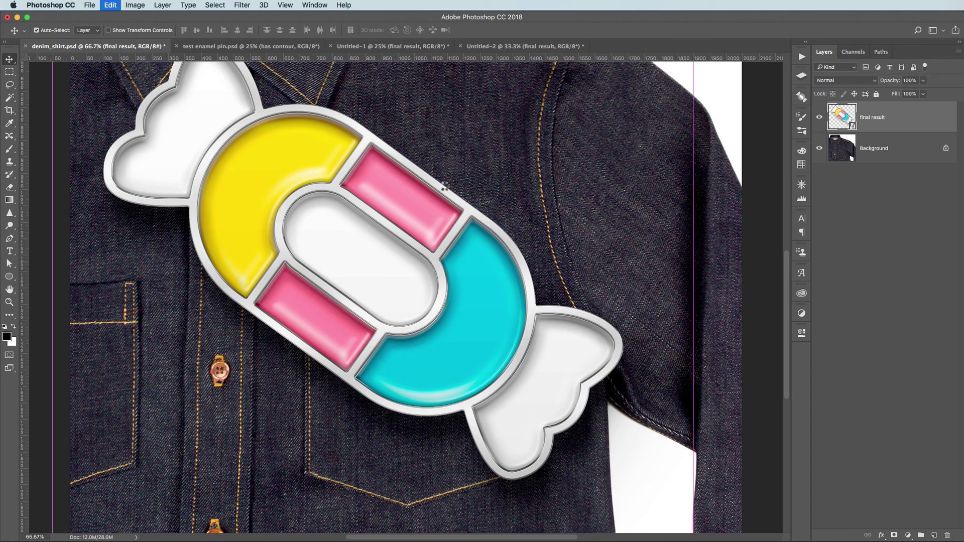
Free-transform the pin to about 3.6% and move it down onto the chest pocket.
{"action": "key", "text": "super+t"}
{"action": "left_click_drag", "start_coordinate": [435, 176], "coordinate": [437, 299]}
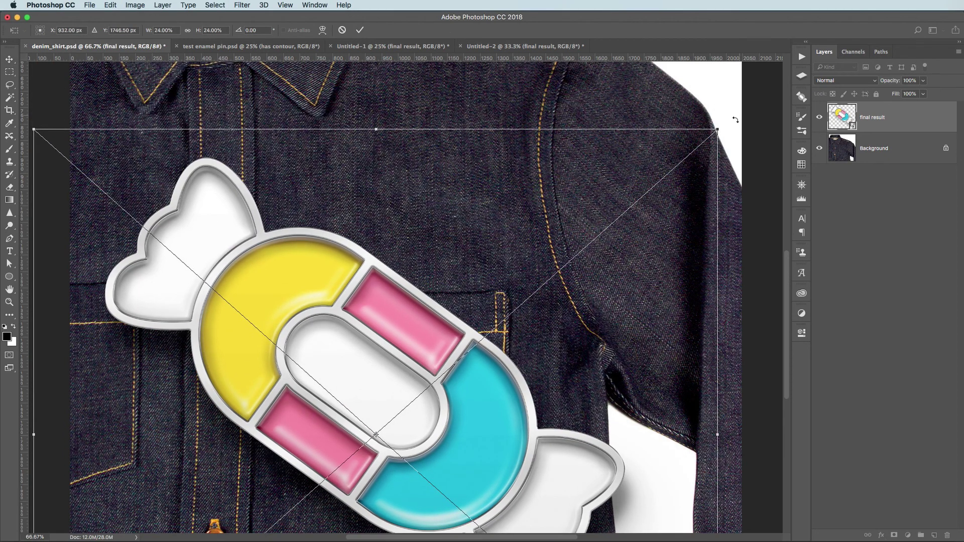
{"action": "left_click_drag", "start_coordinate": [717, 435], "coordinate": [451, 400]}
{"action": "key", "text": "Return"}
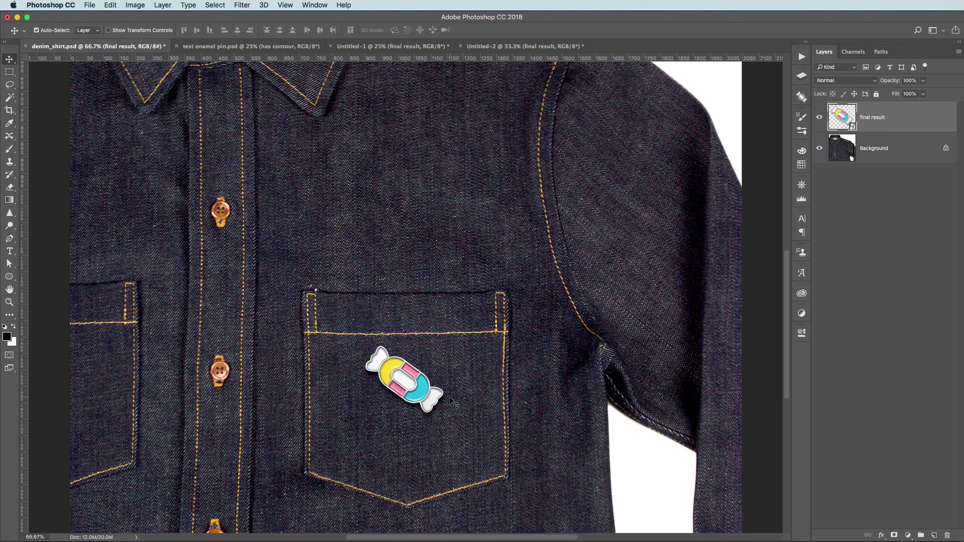